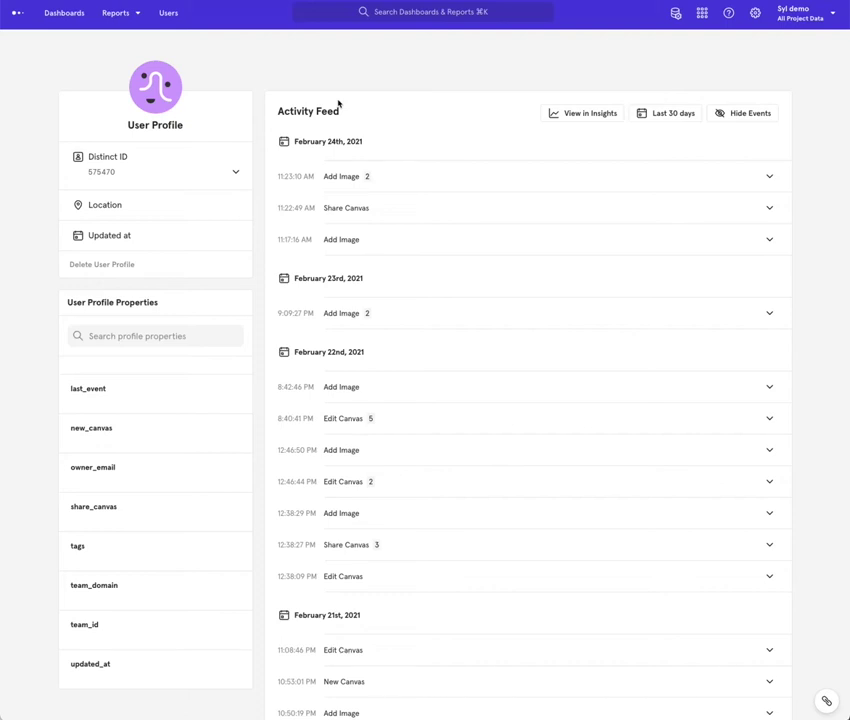
- Scroll through the Mixpanel user profile's properties and Canvas activity feed before moving to Census Syncs
click(252, 63)
scroll(264, 317, down, 2)
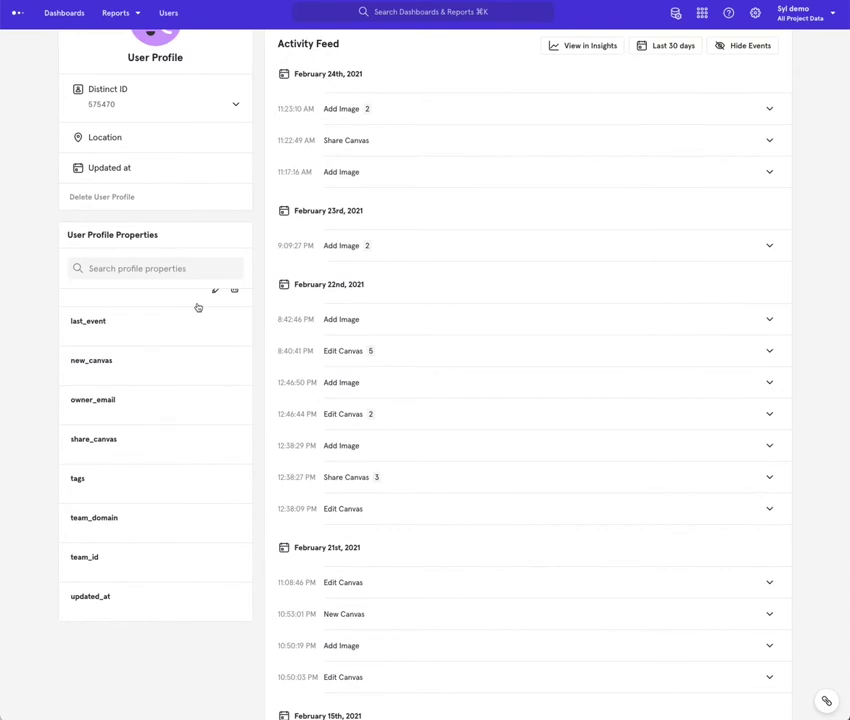
scroll(161, 311, down, 1)
scroll(121, 358, down, 1)
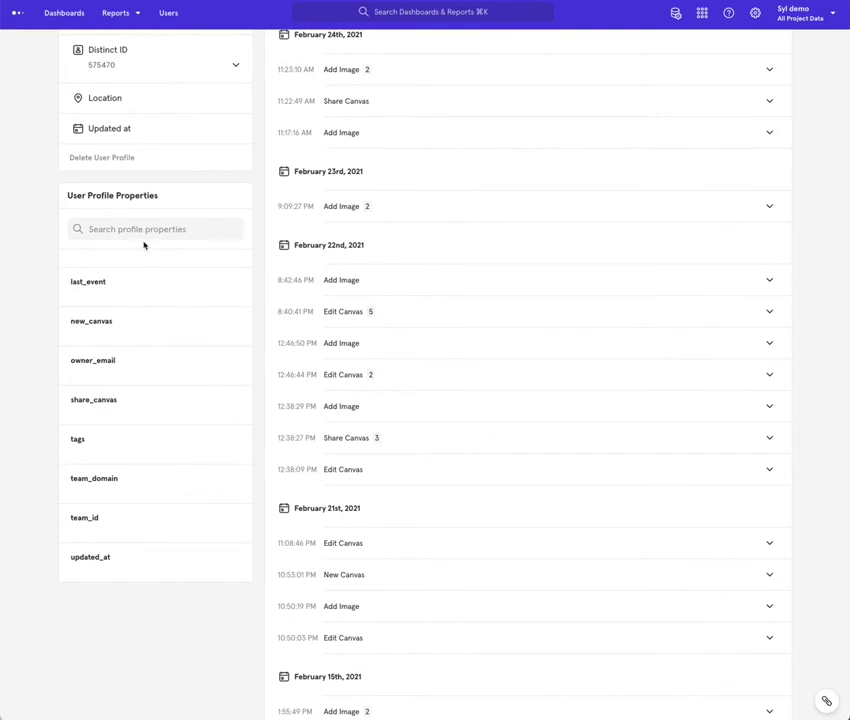
scroll(262, 133, up, 1)
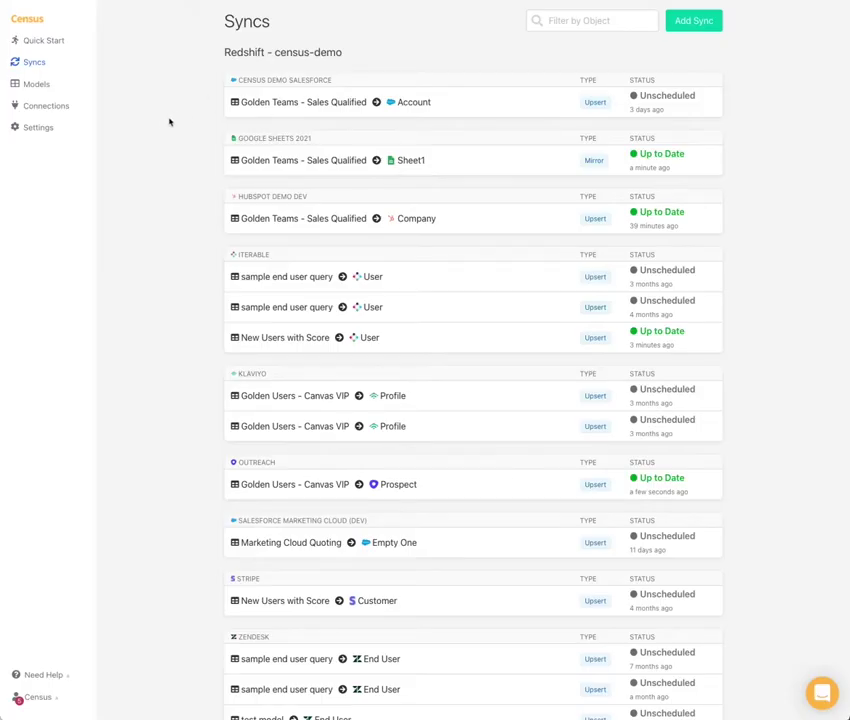
- Inspect the Mixpanel connection's settings under Connections without saving, then show All Models
click(25, 106)
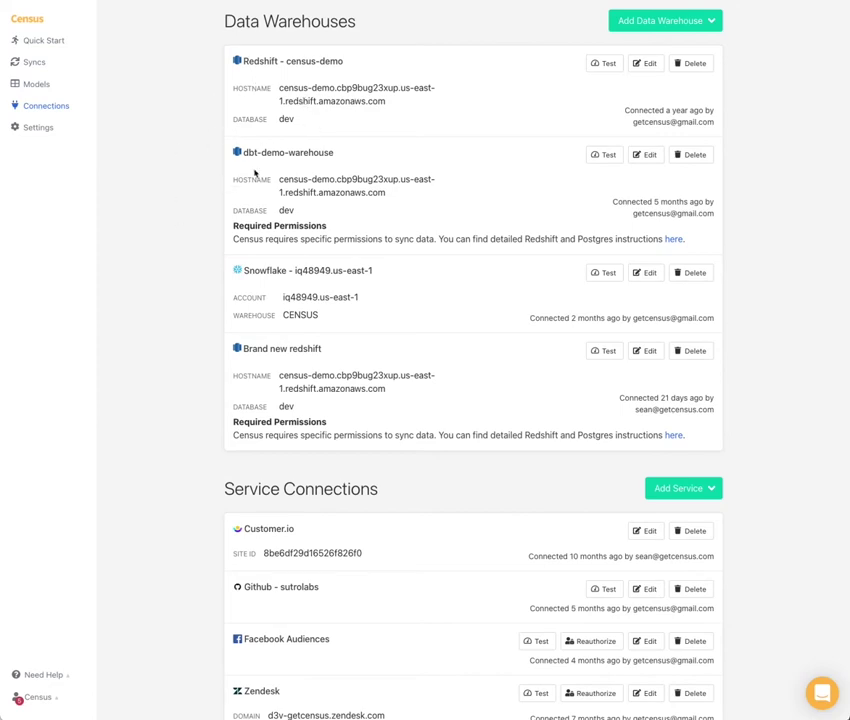
scroll(268, 172, down, 2)
scroll(344, 270, down, 8)
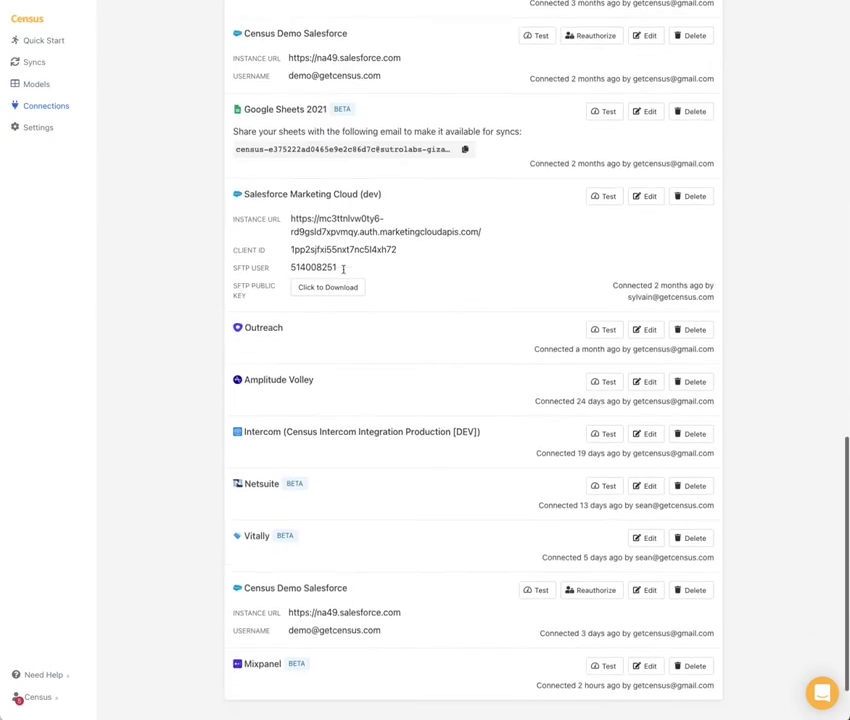
scroll(344, 270, down, 2)
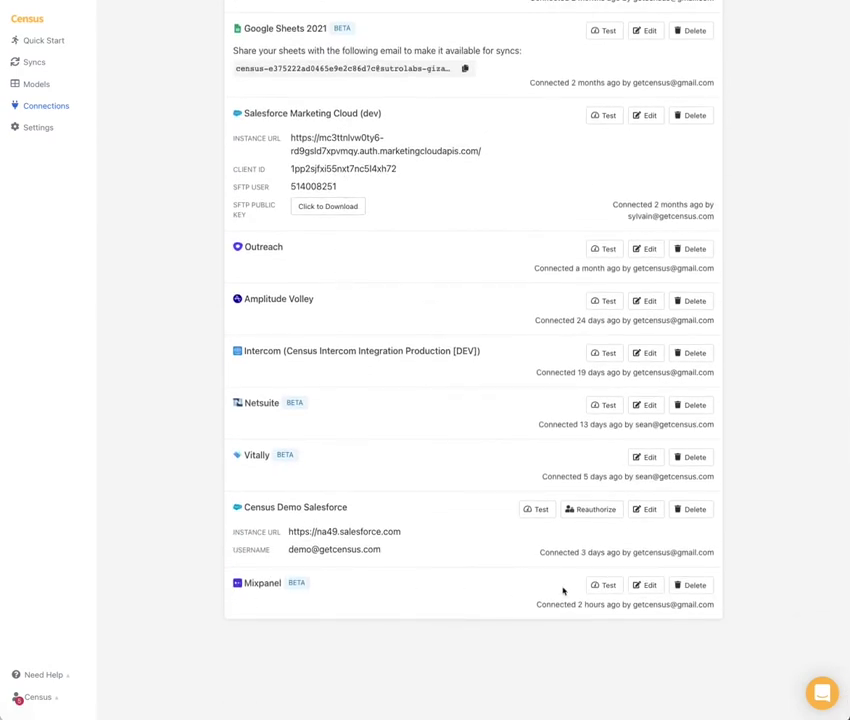
click(645, 585)
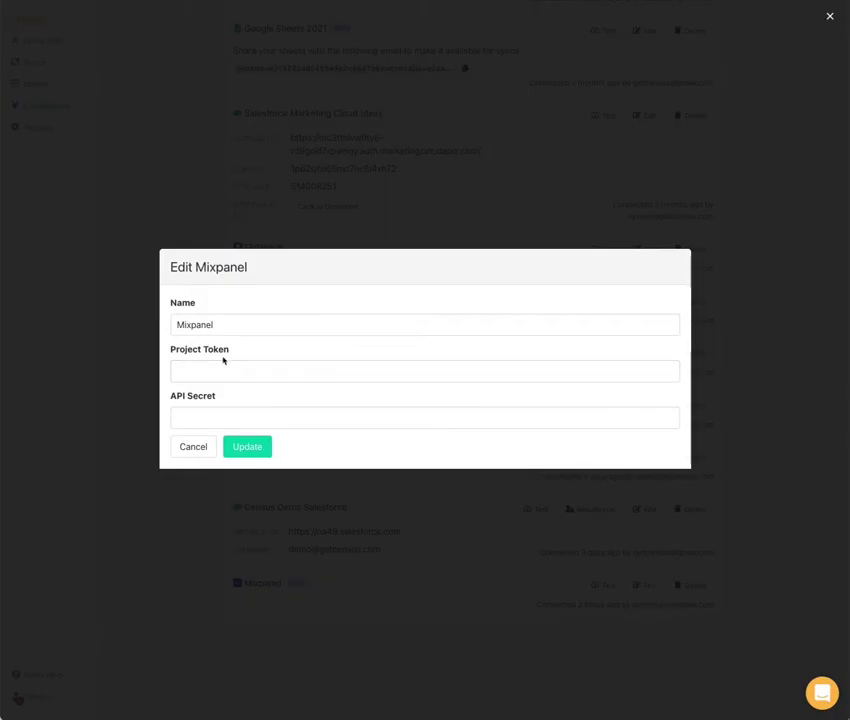
click(191, 448)
click(34, 85)
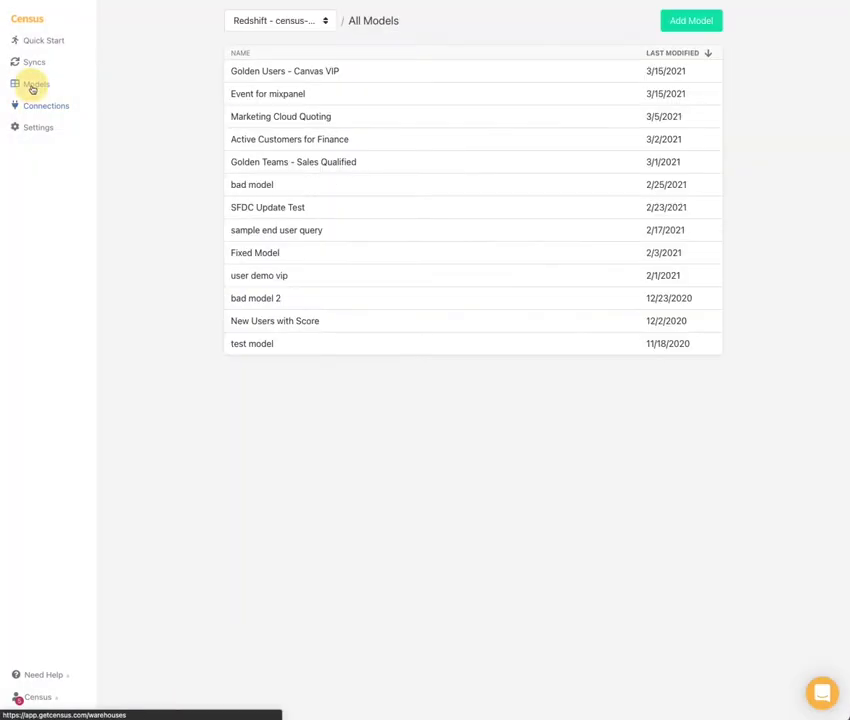
- Preview the Golden Users - Canvas VIP query rows out to the owner_email and tags columns
click(337, 71)
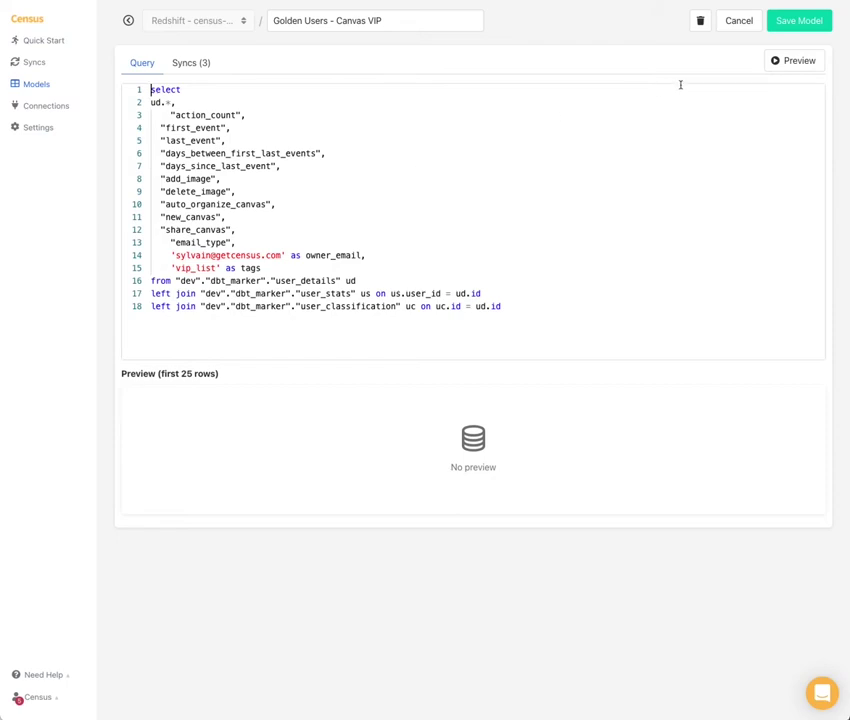
click(777, 66)
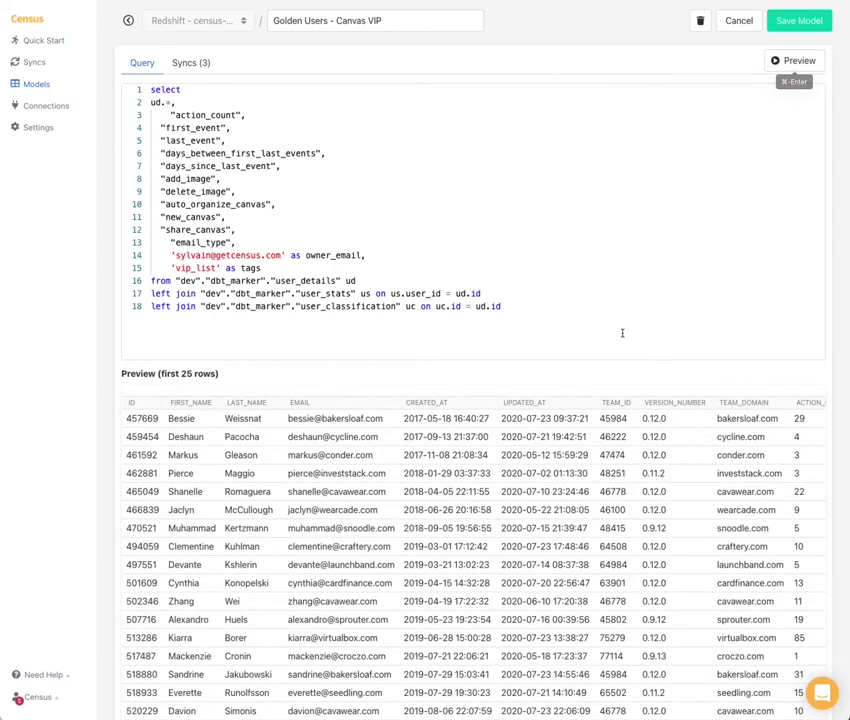
scroll(466, 432, right, 10)
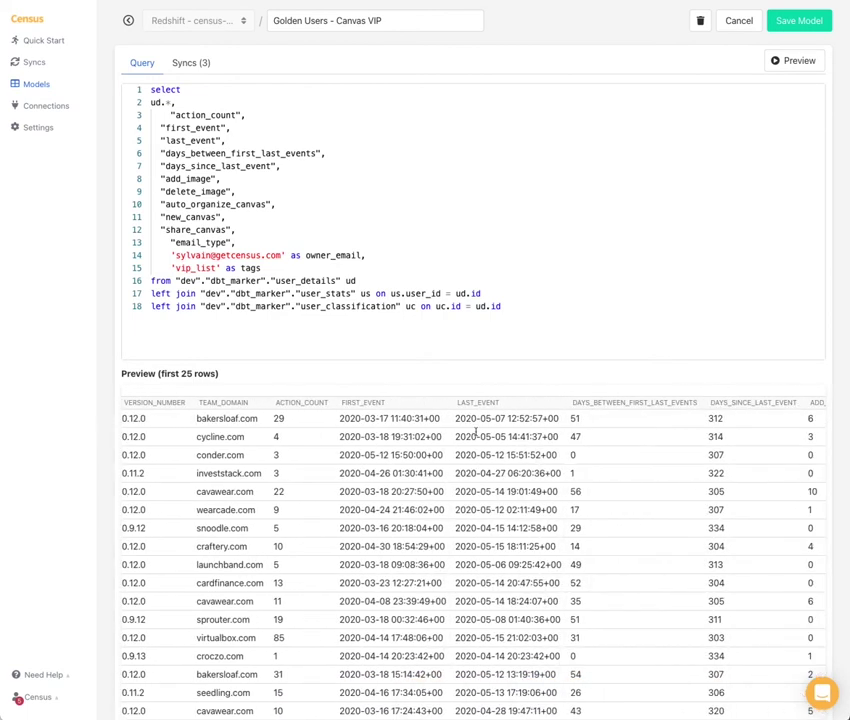
scroll(292, 418, right, 10)
scroll(508, 429, right, 5)
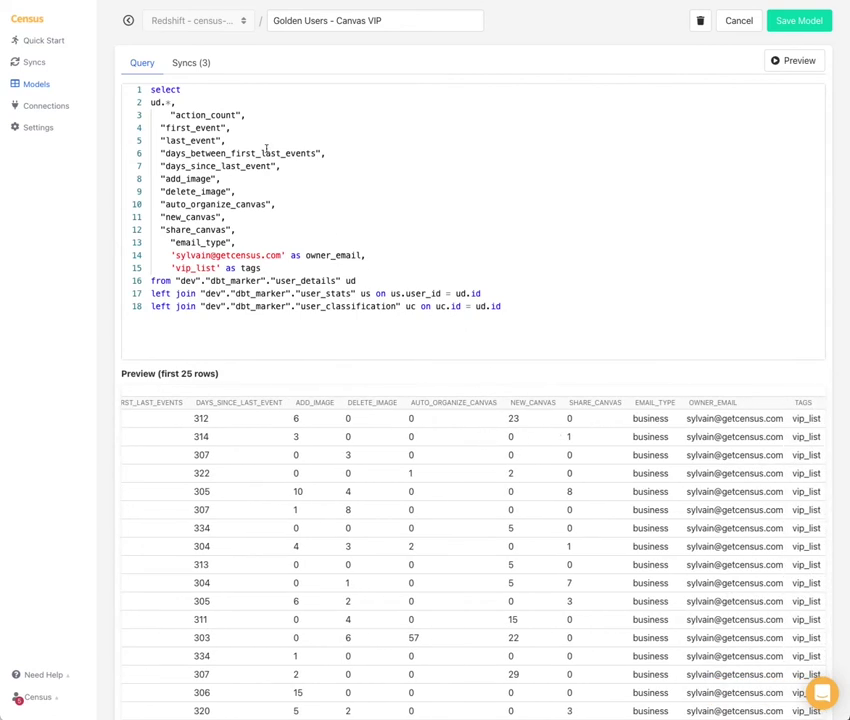
- Start a new sync sourcing the Golden Users - Canvas VIP model from Redshift - census-demo
click(30, 62)
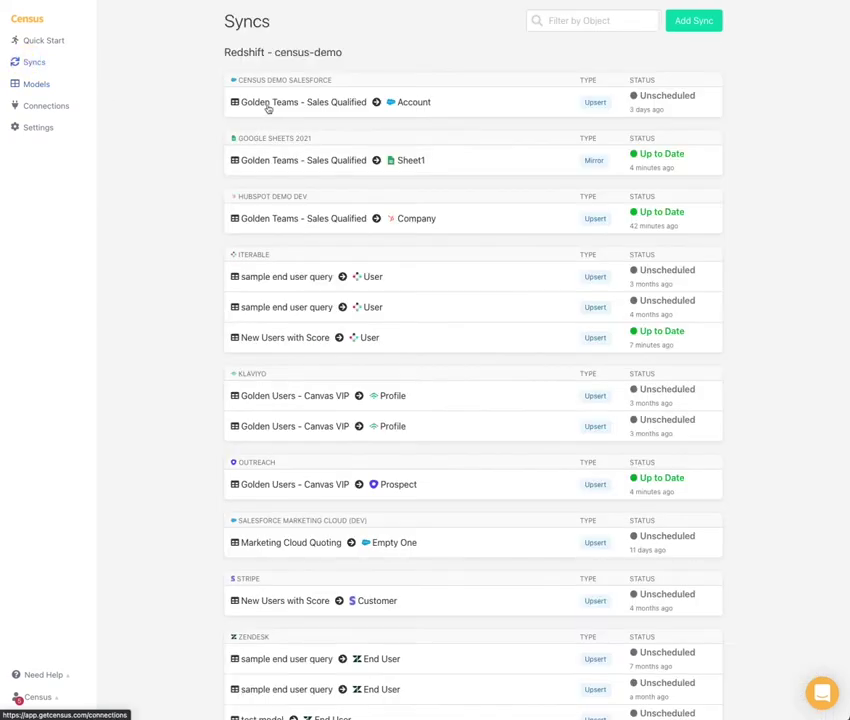
click(694, 22)
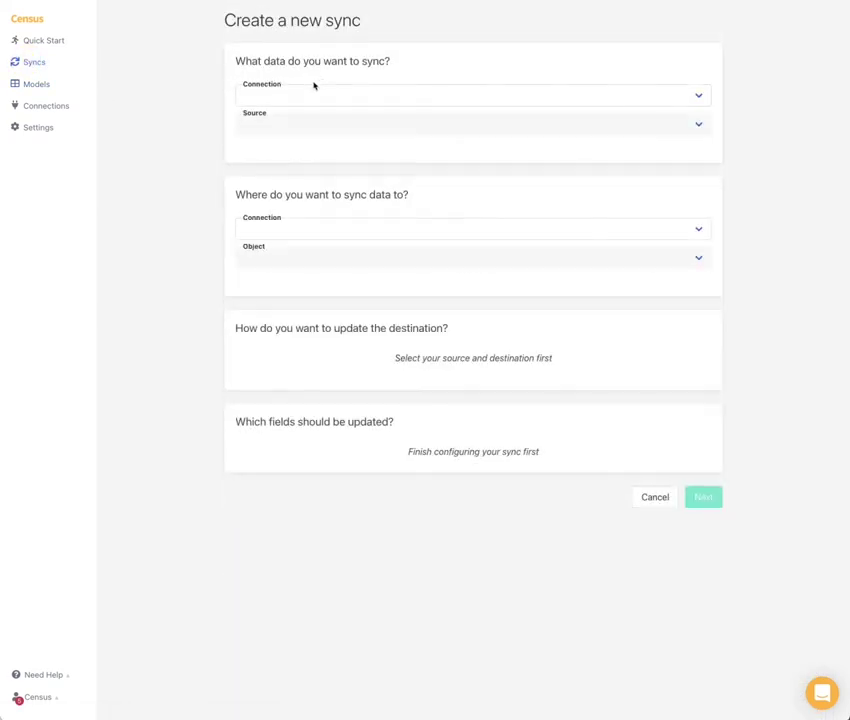
click(345, 98)
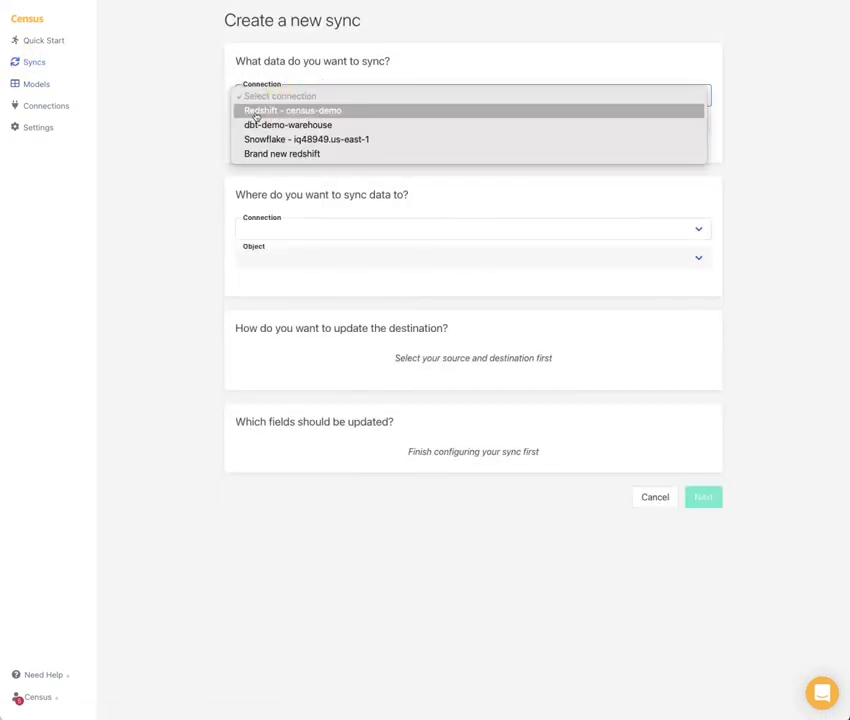
click(257, 112)
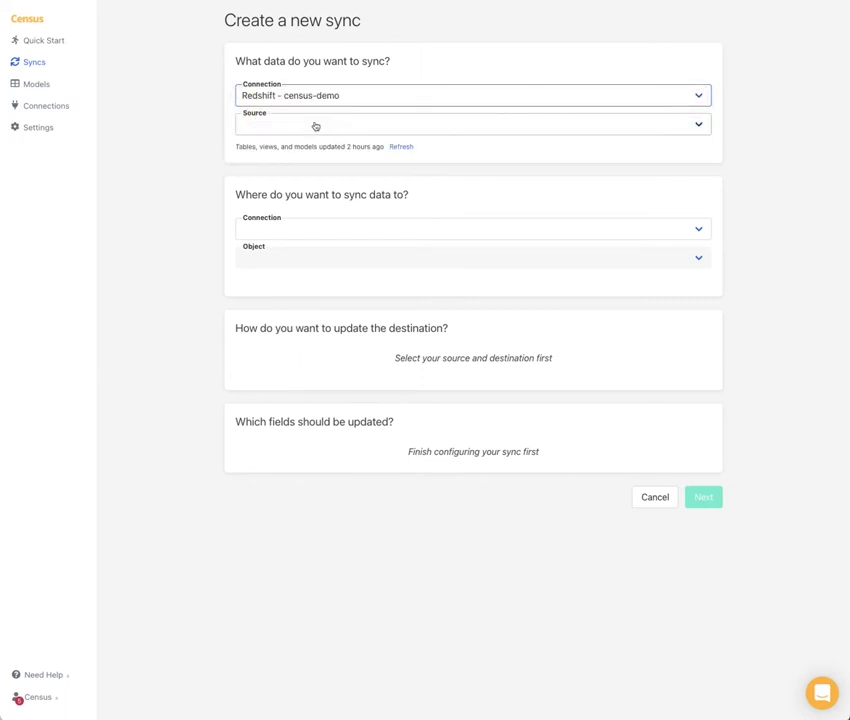
click(285, 128)
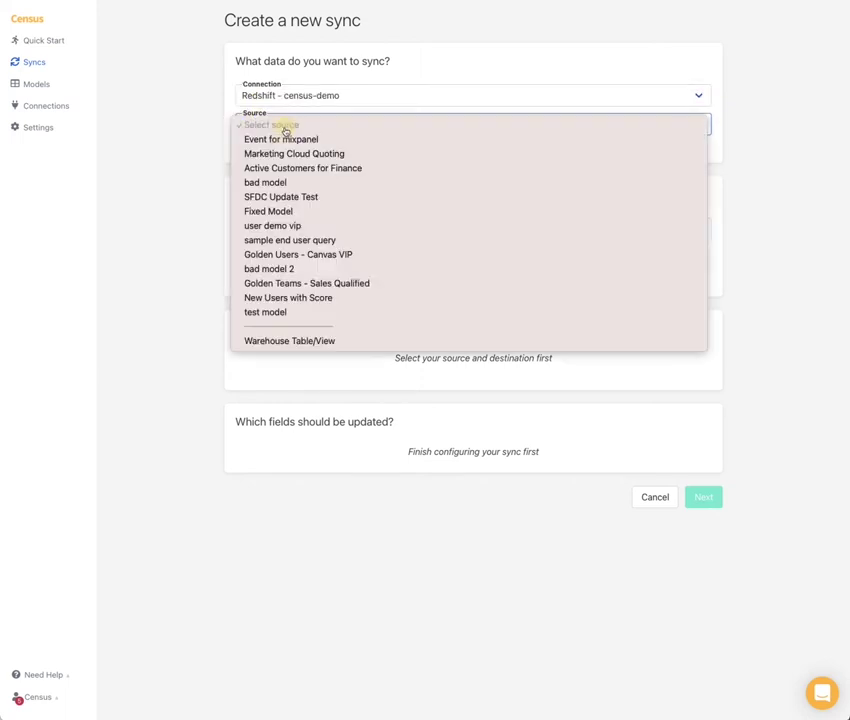
click(337, 255)
- Set Mixpanel as the sync's destination connection
click(275, 230)
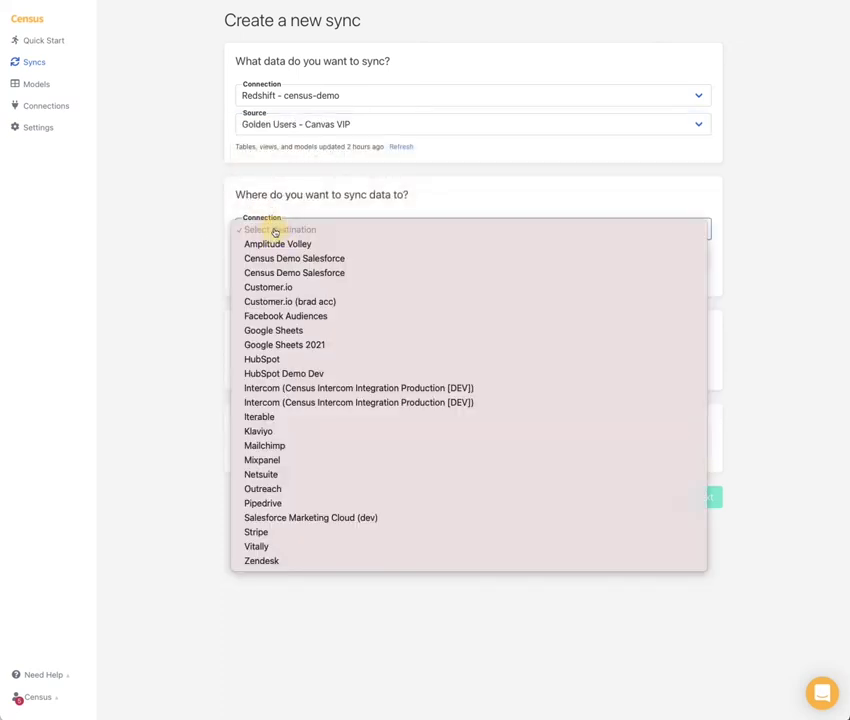
click(283, 461)
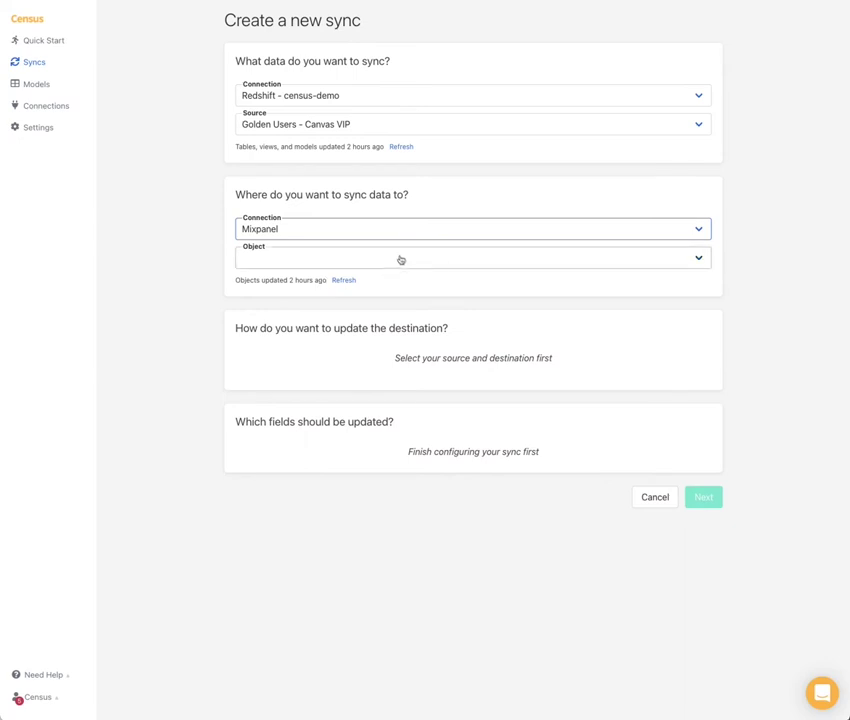
click(400, 259)
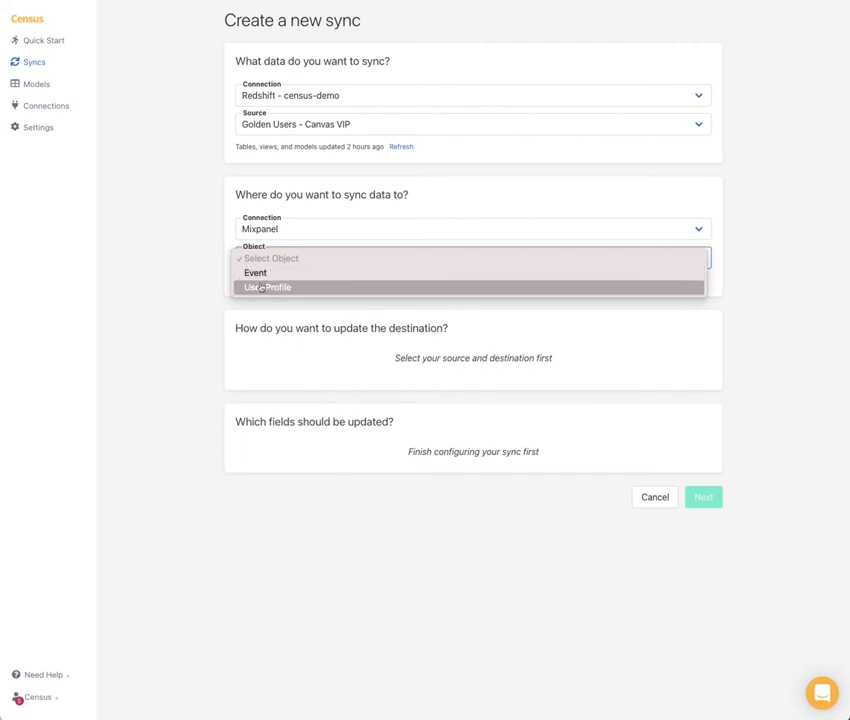
- Target Mixpanel User Profile, matching Distinct ID to the model's id column
click(270, 288)
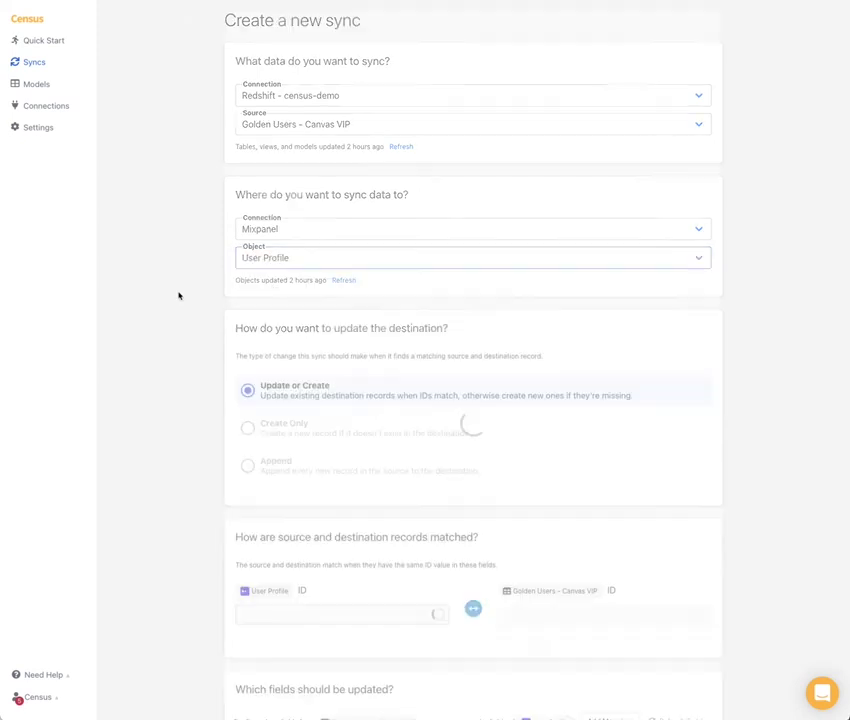
scroll(201, 416, down, 2)
scroll(203, 419, down, 1)
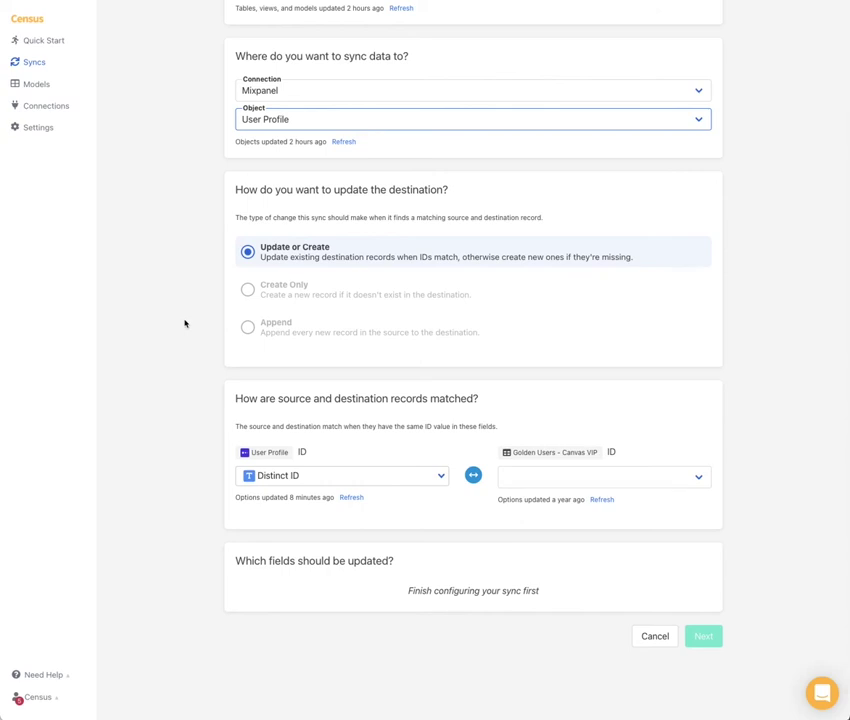
scroll(185, 323, down, 1)
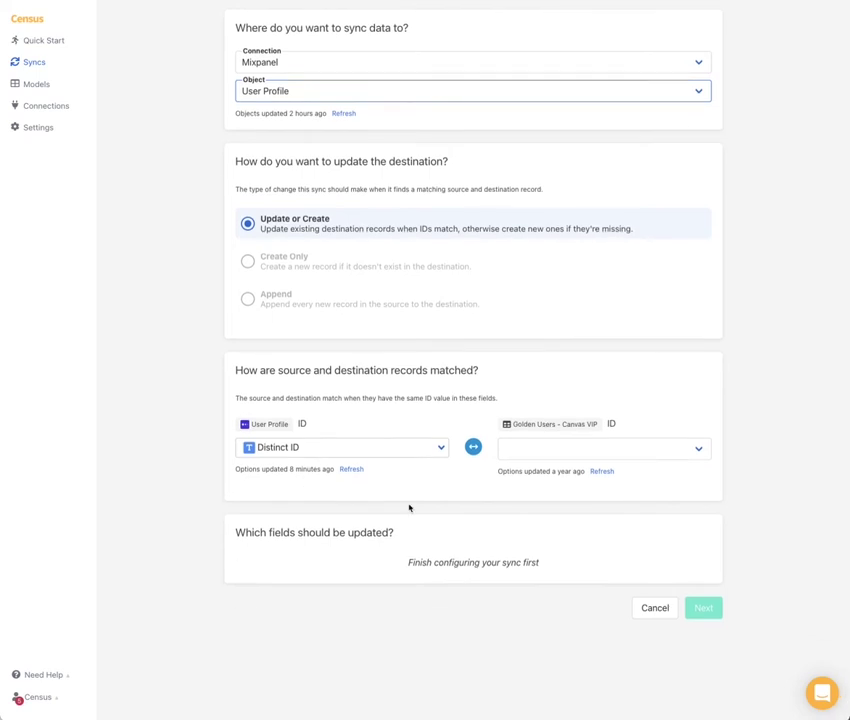
click(398, 447)
click(362, 448)
click(527, 449)
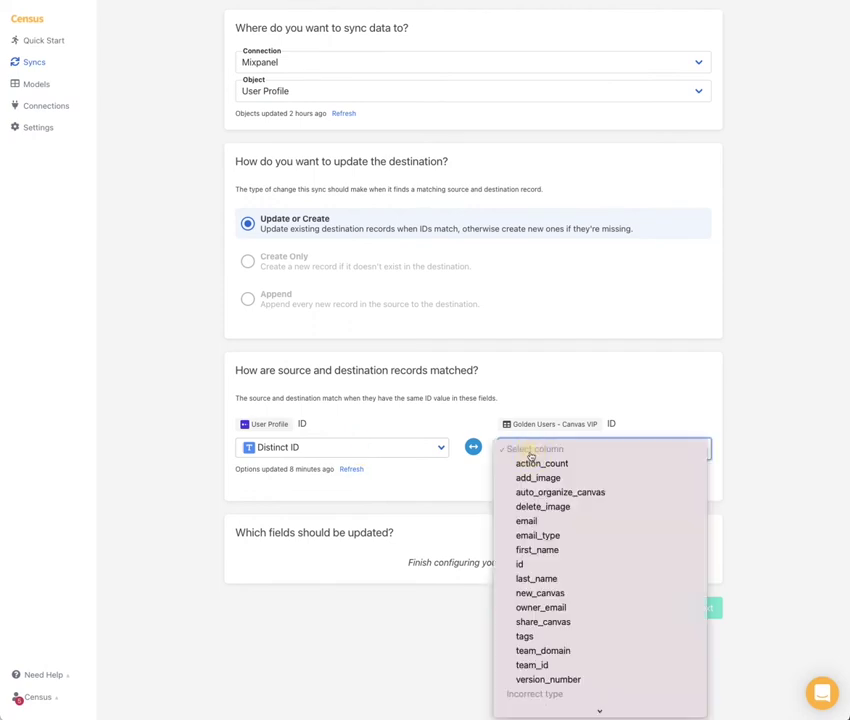
click(553, 565)
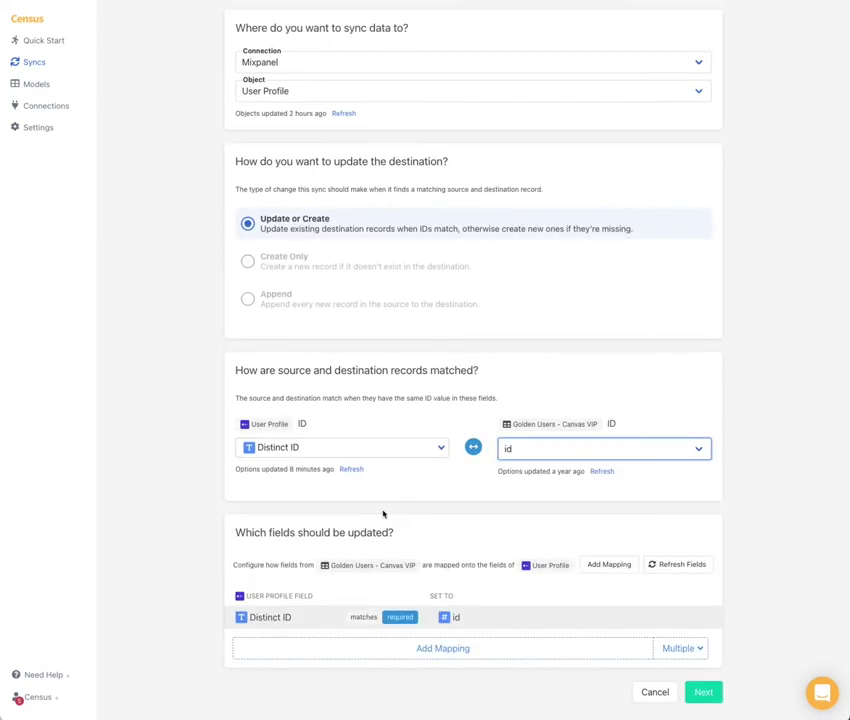
- Map action_count and all other source fields to User Profile fields, removing the version_number mapping
scroll(383, 514, down, 2)
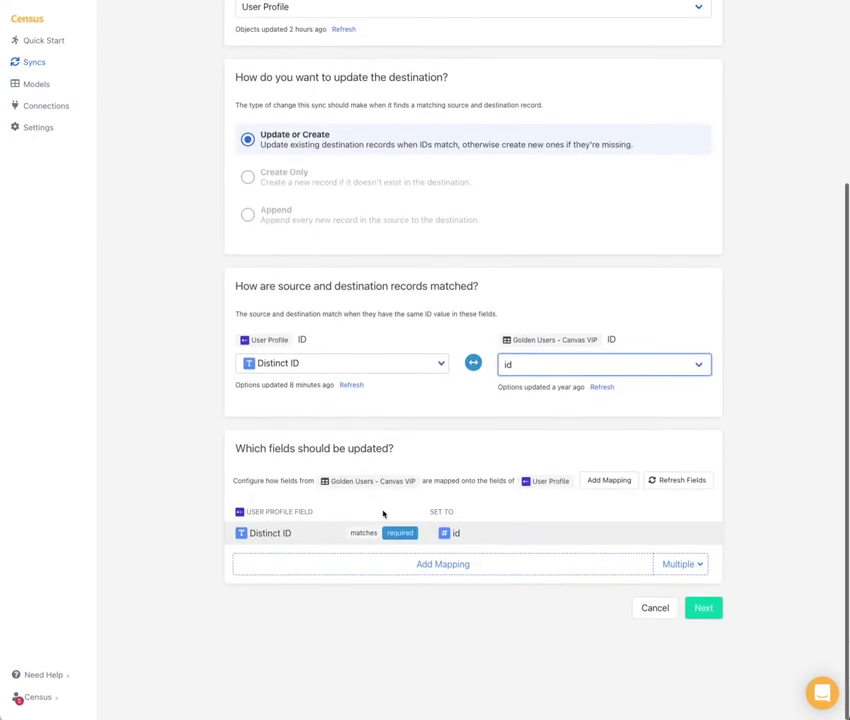
click(383, 570)
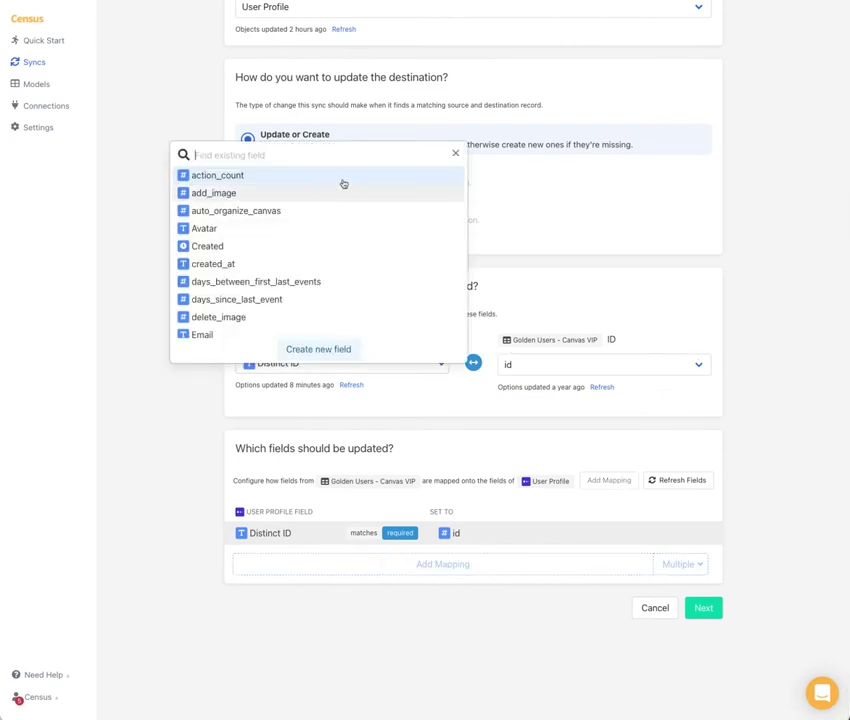
click(239, 176)
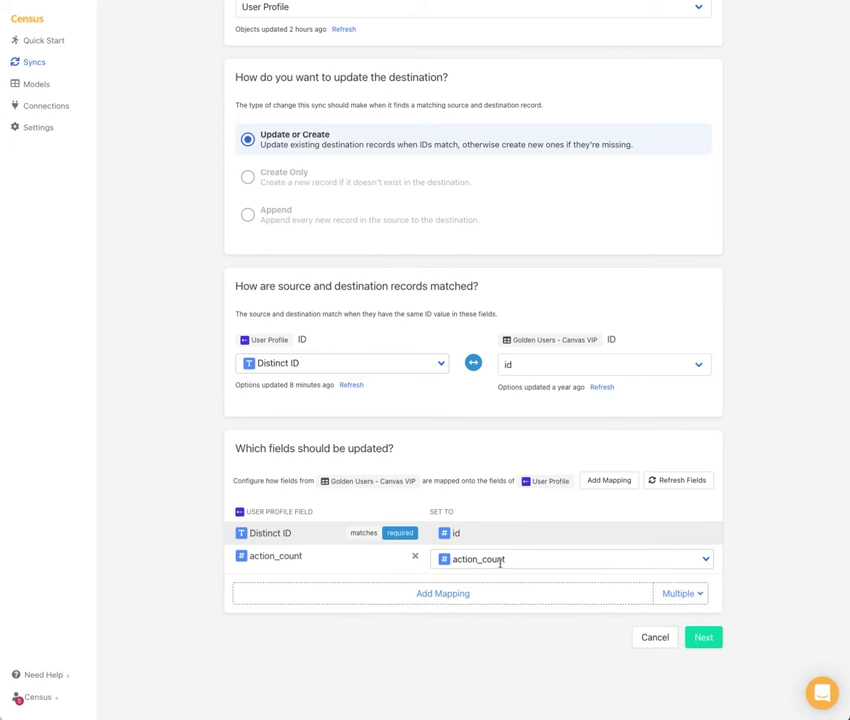
scroll(502, 563, down, 1)
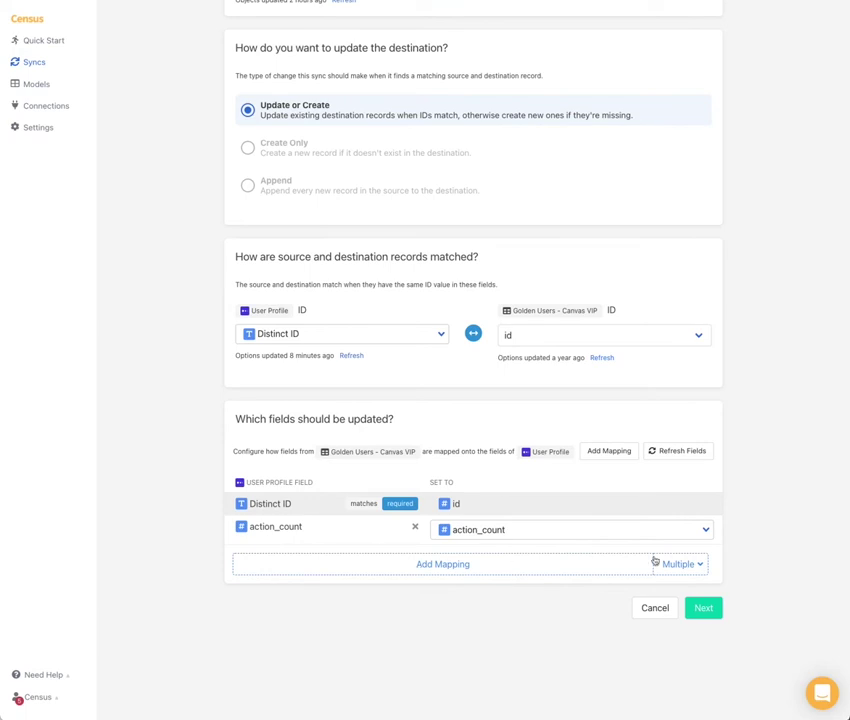
click(662, 563)
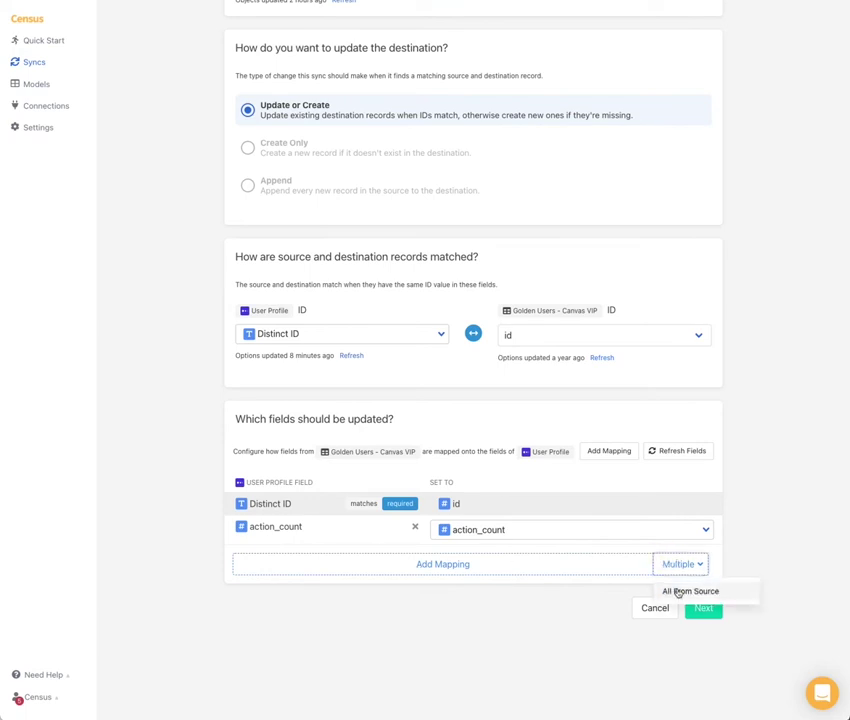
click(678, 592)
scroll(474, 480, down, 5)
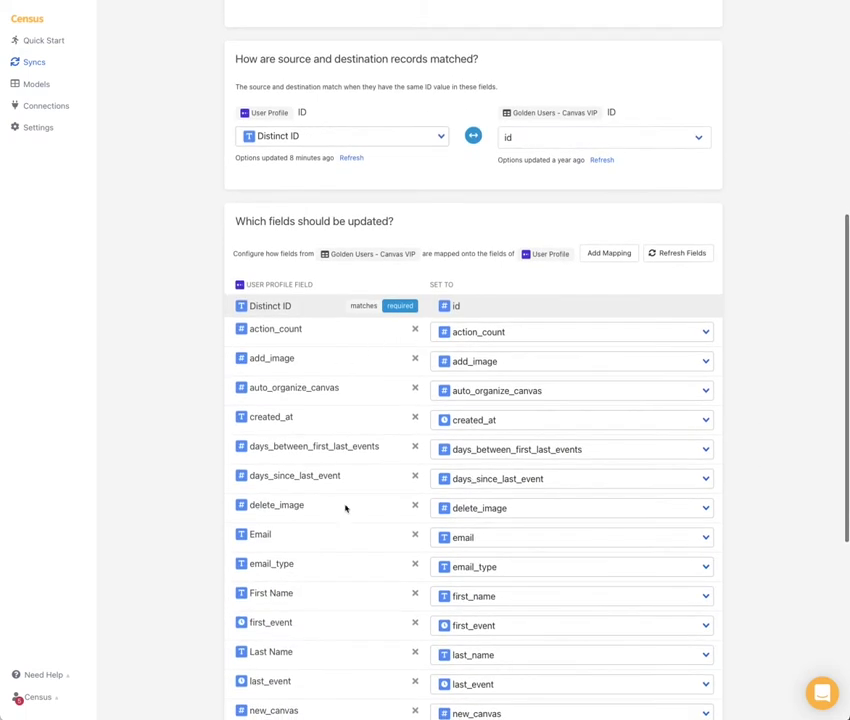
scroll(507, 486, down, 5)
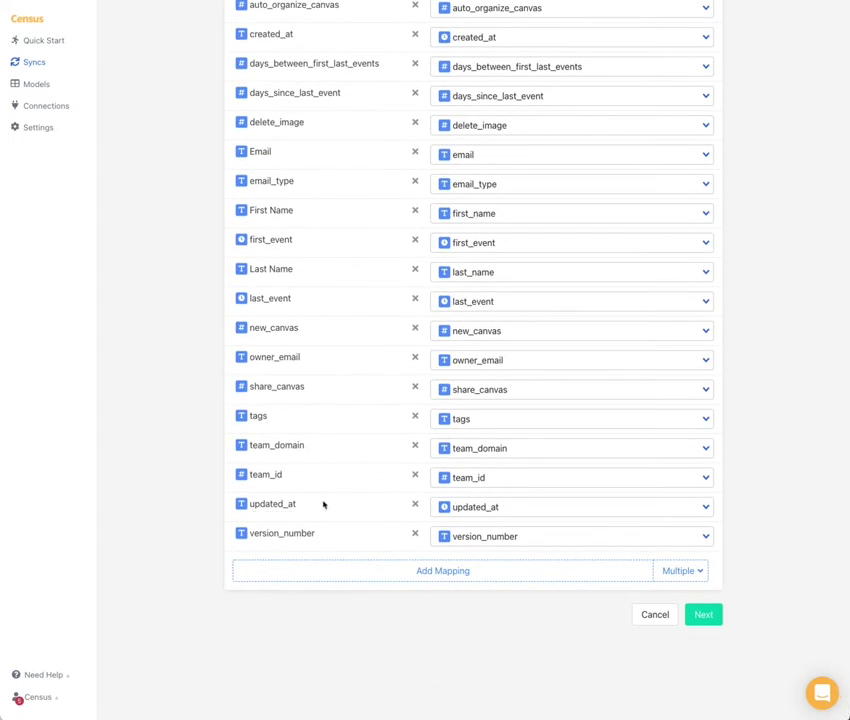
click(415, 534)
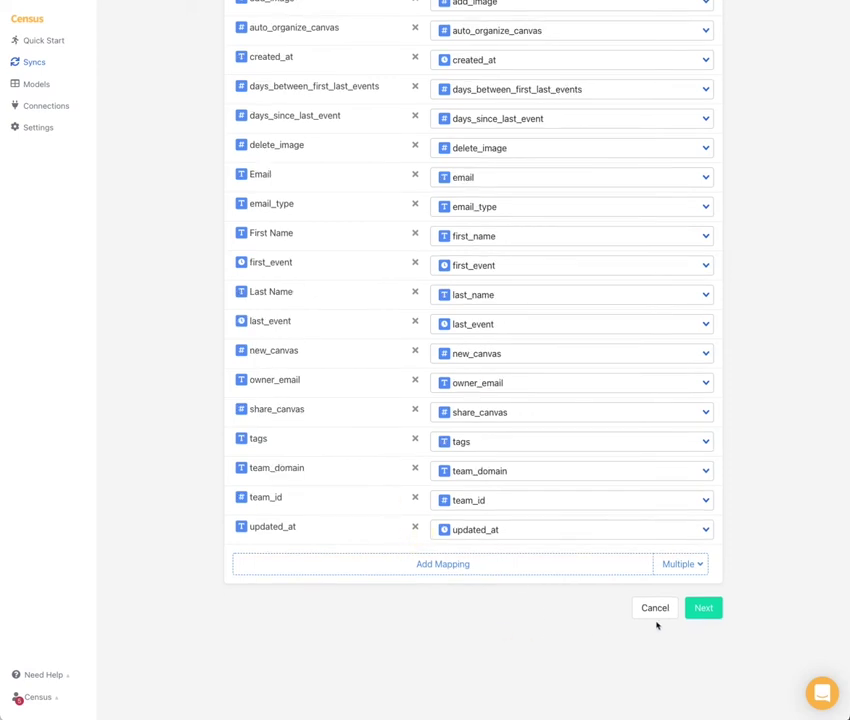
- Confirm the sync details with 'Run a sync now?' ticked and create the sync
click(703, 607)
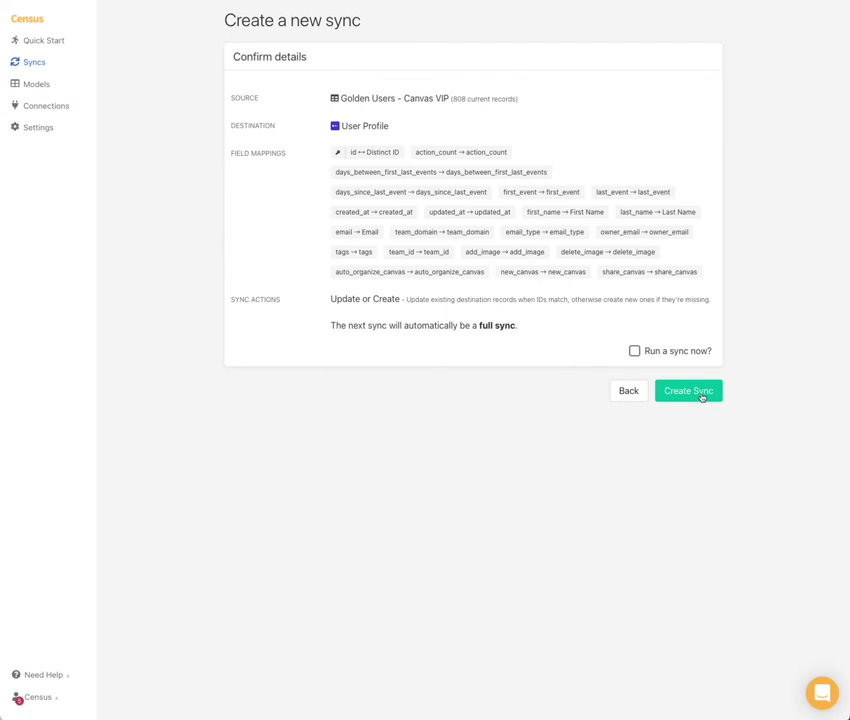
click(634, 351)
click(690, 391)
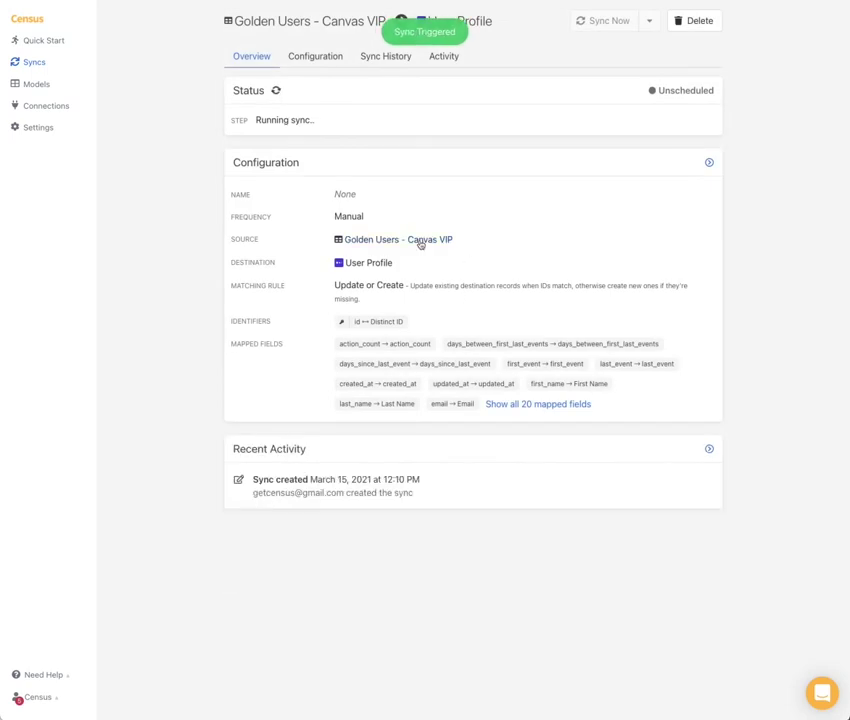
- Set the sync frequency to Hourly at minute 00 and check the first run updated 808 records
click(303, 59)
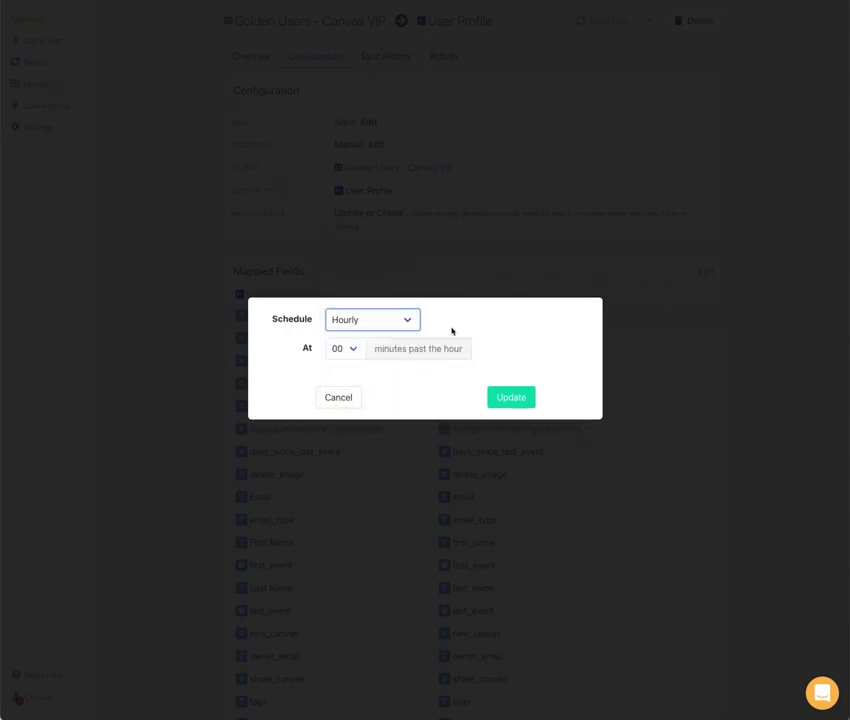
click(515, 400)
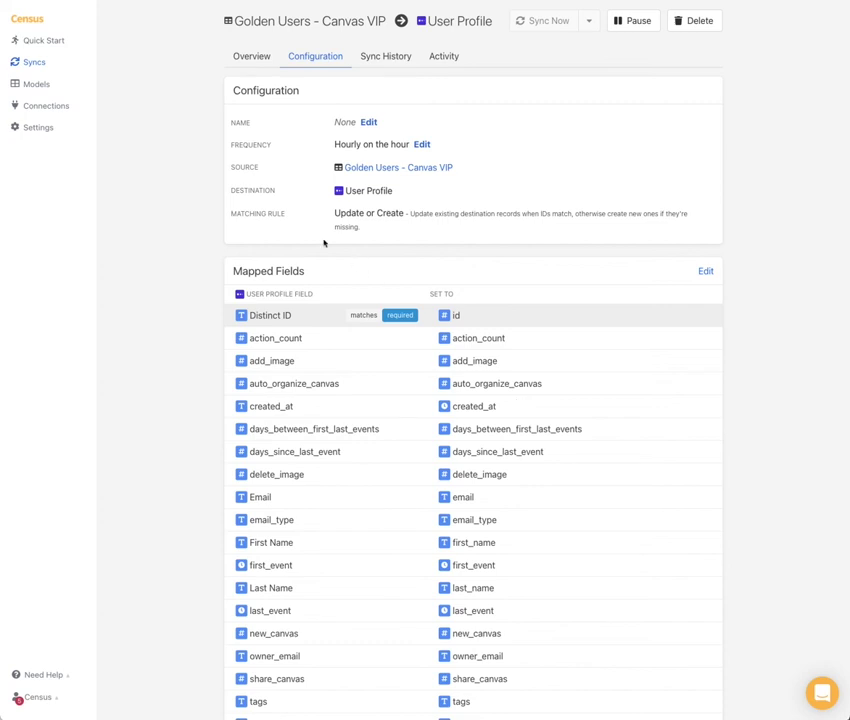
click(249, 57)
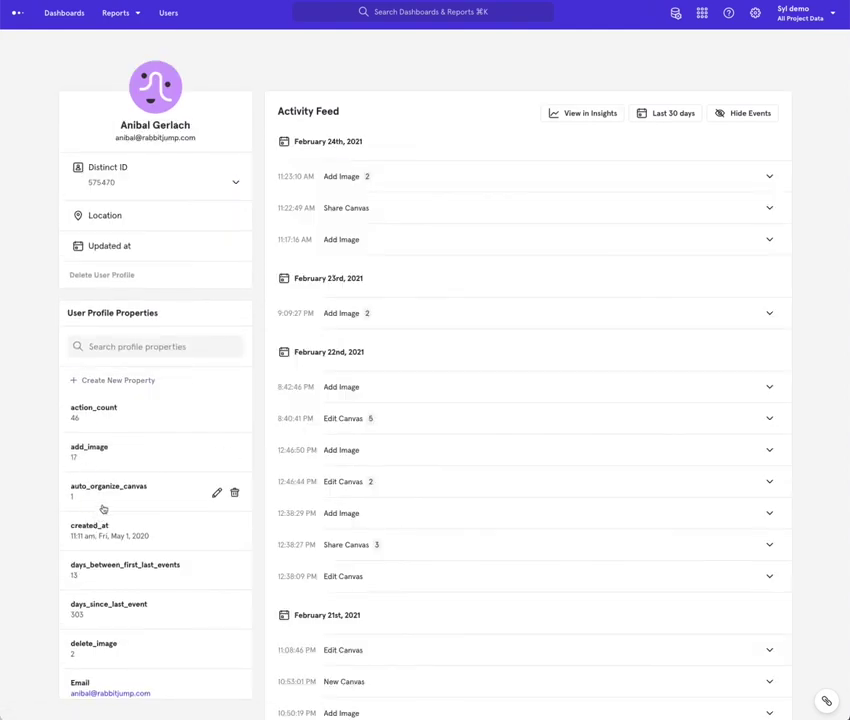
- Scroll the Mixpanel profile's synced properties, e.g. email_type business, new_canvas 2, share_canvas 4
scroll(104, 505, down, 5)
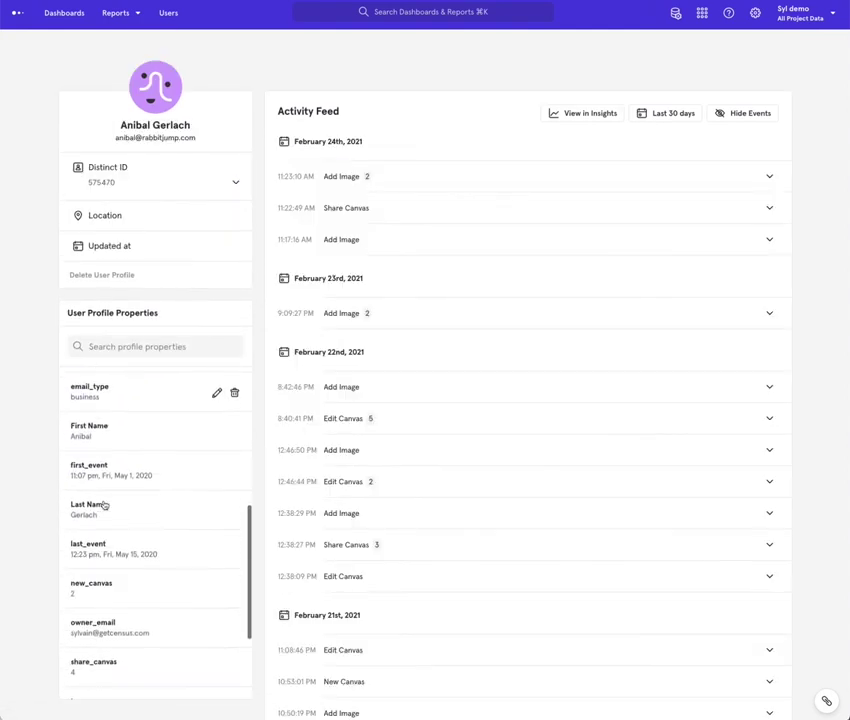
scroll(104, 505, up, 5)
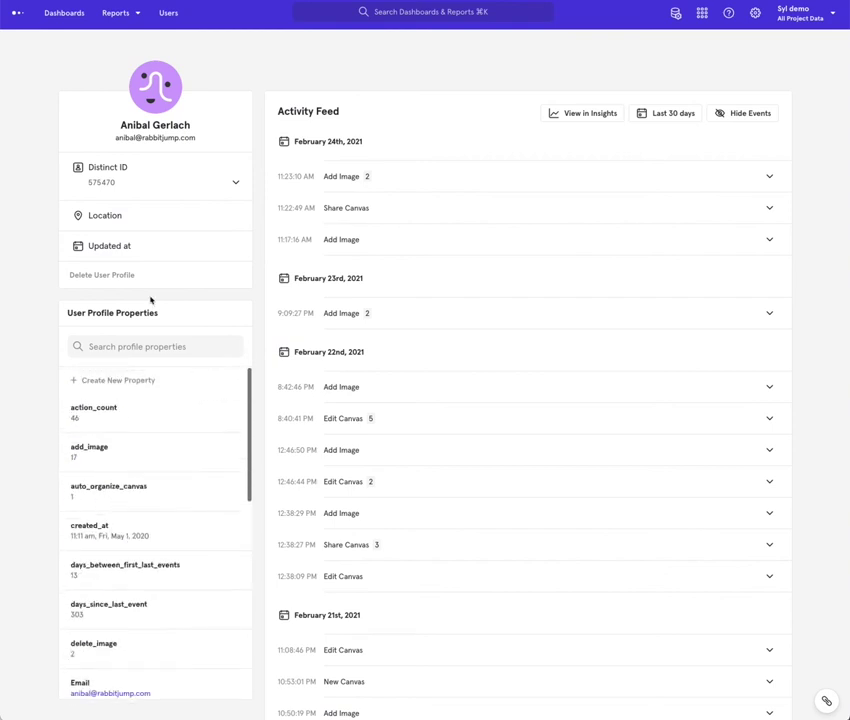
- Filter Mixpanel users to those with action_count greater than 20
click(170, 12)
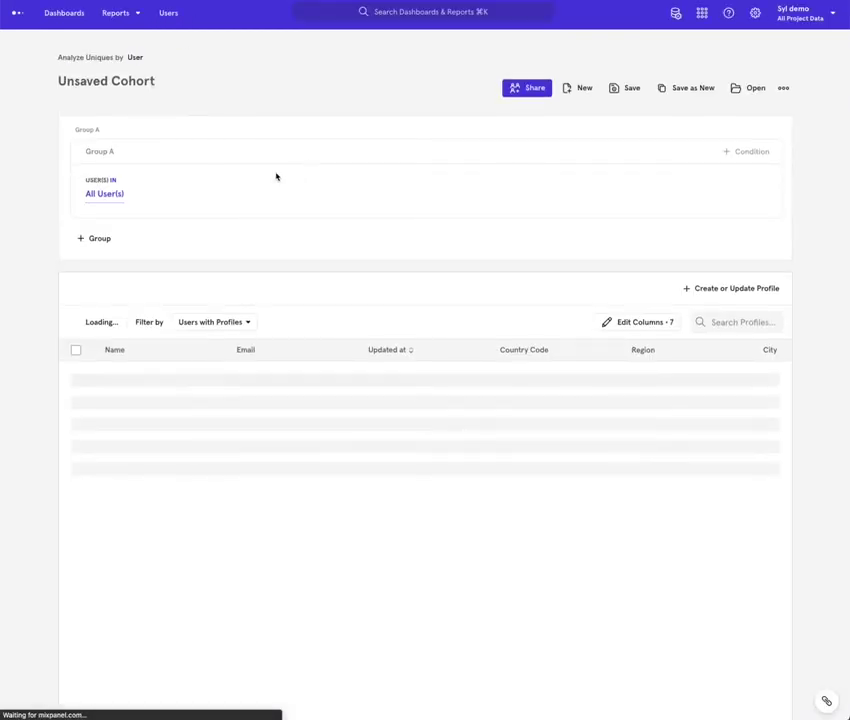
click(154, 195)
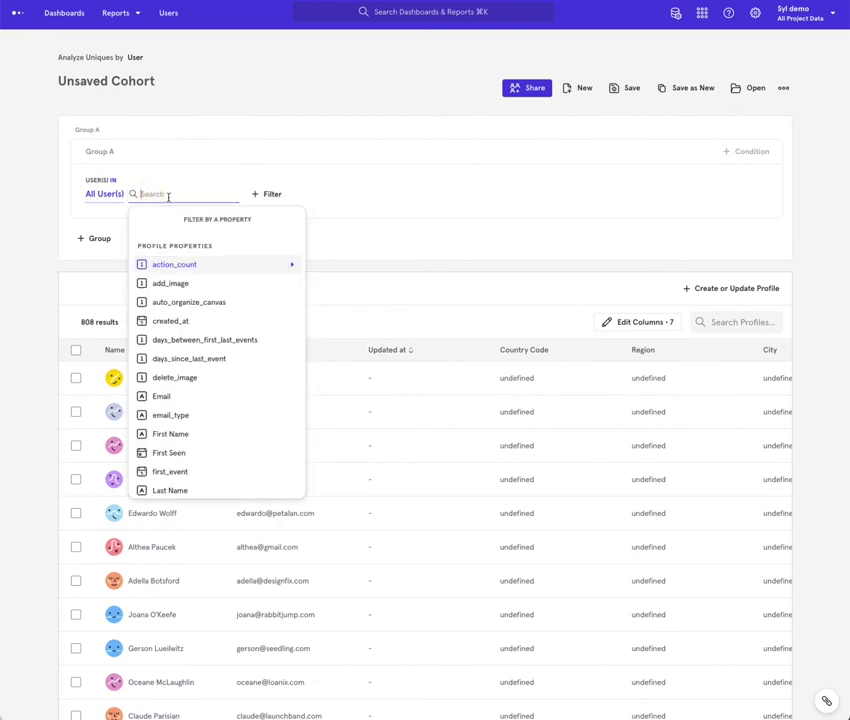
click(160, 264)
click(182, 247)
click(201, 308)
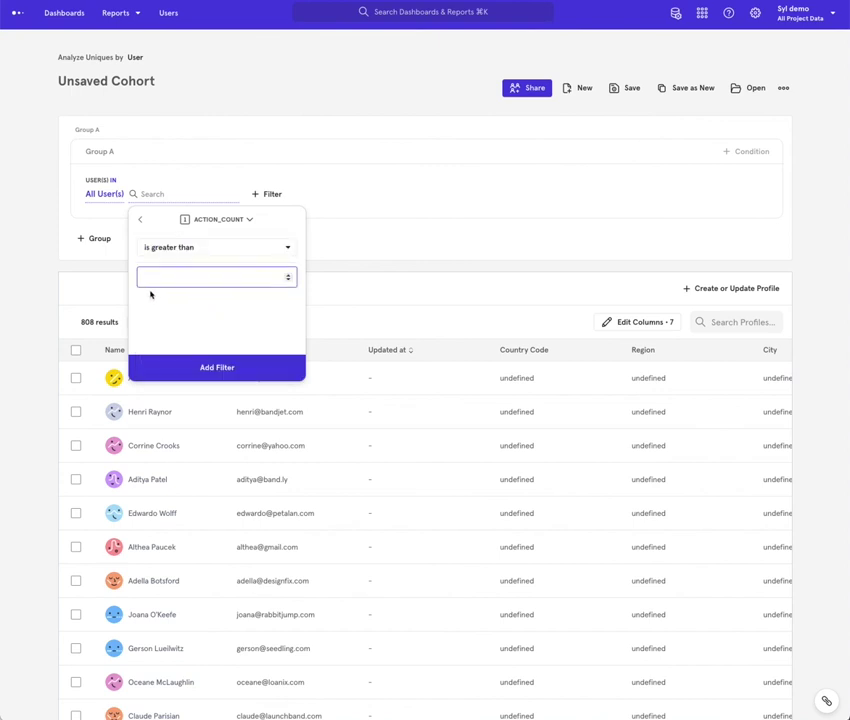
text(20)
click(190, 363)
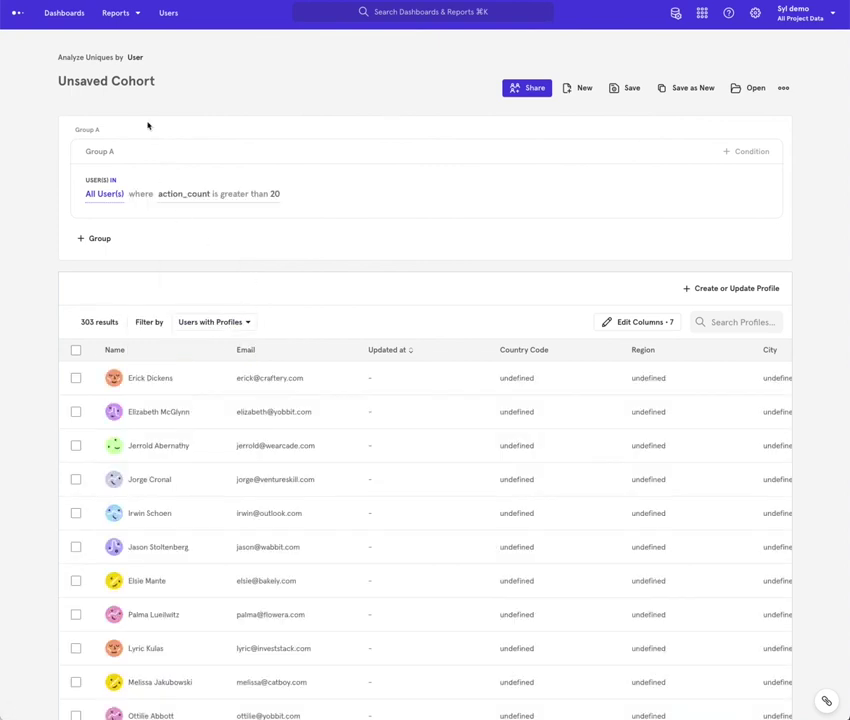
- Save the filtered users as a cohort named 'Power Users'
click(143, 86)
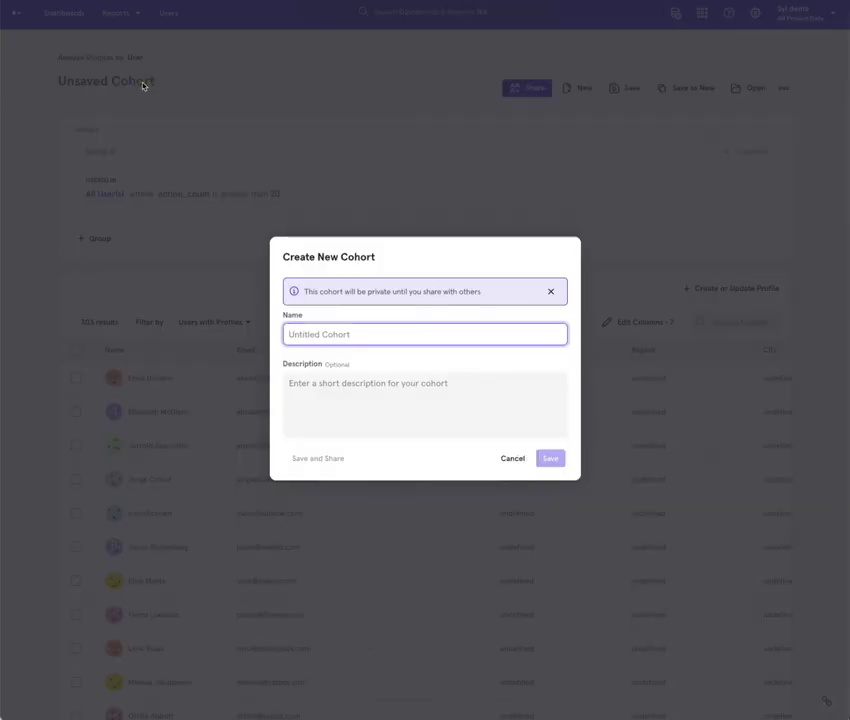
text(Power Users)
key(Return)
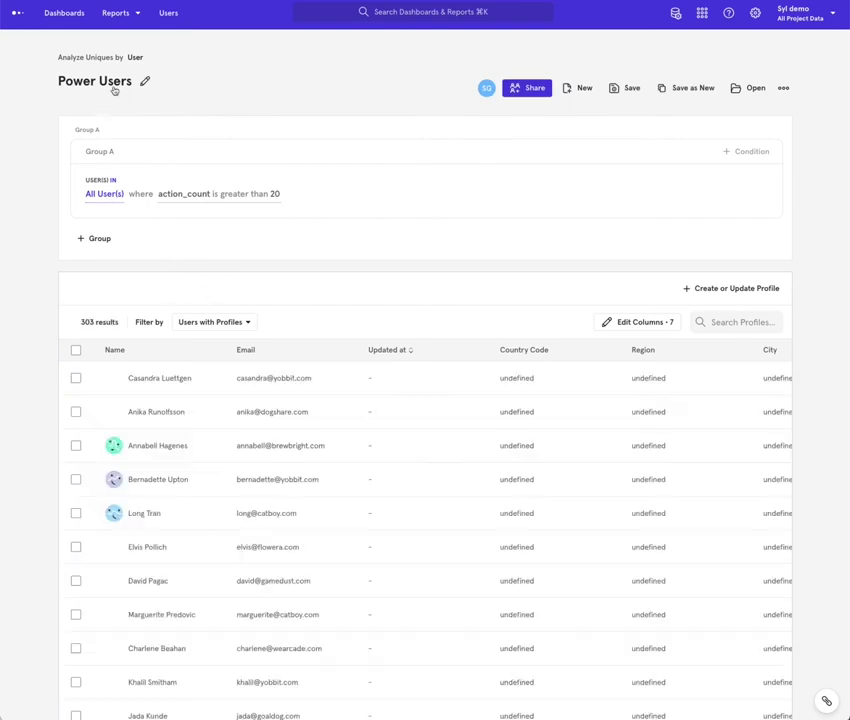
click(64, 14)
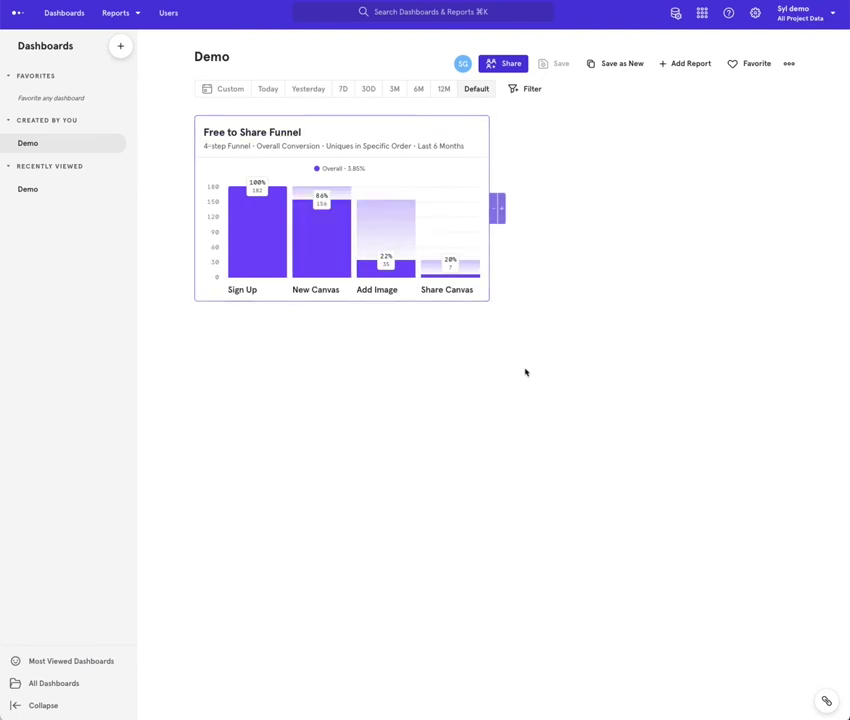
- Filter the Demo dashboard to users in the Power Users cohort, narrowing the Free to Share Funnel
click(524, 90)
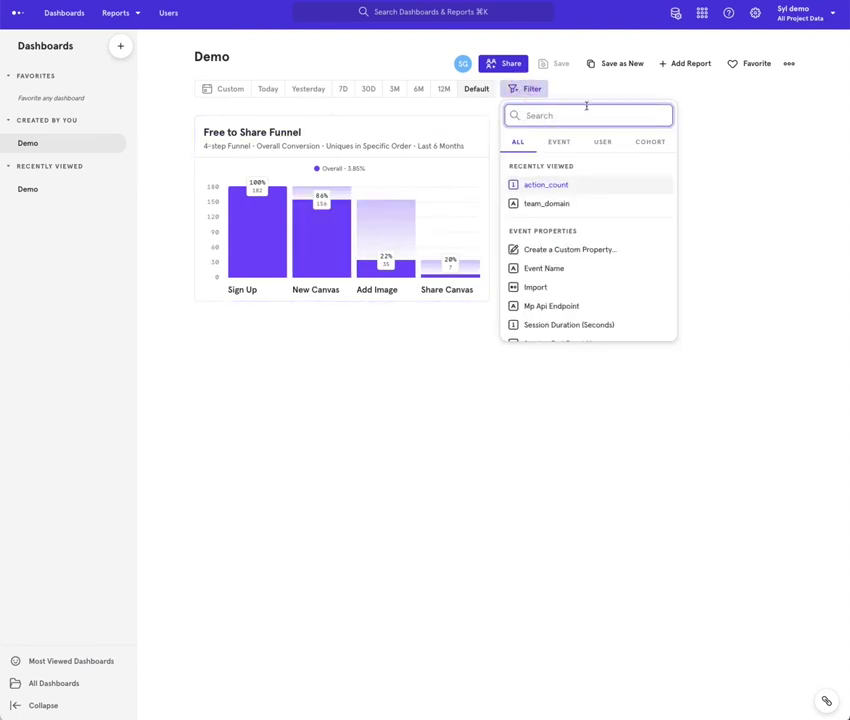
click(640, 142)
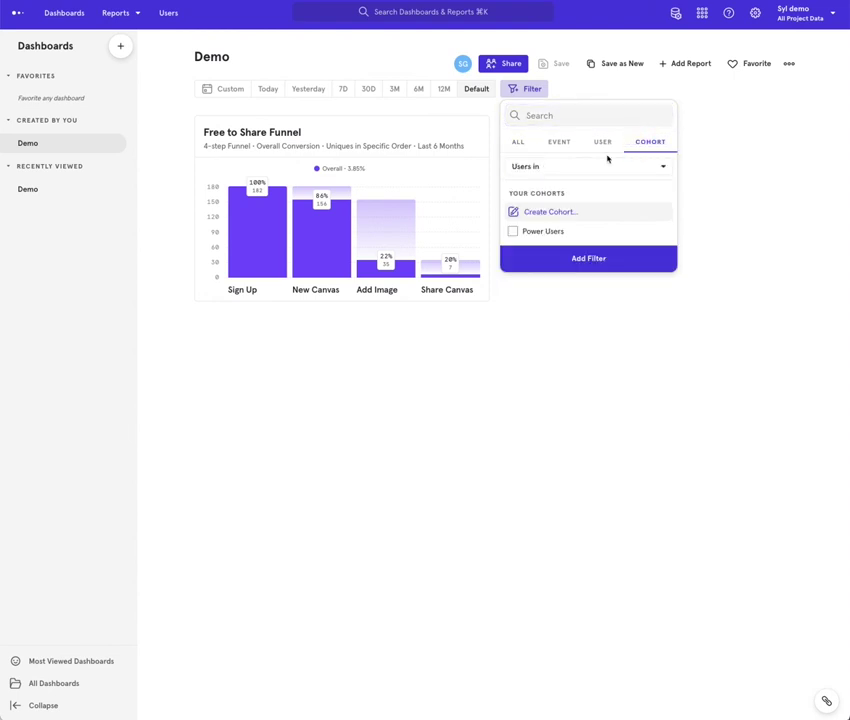
click(513, 232)
click(556, 262)
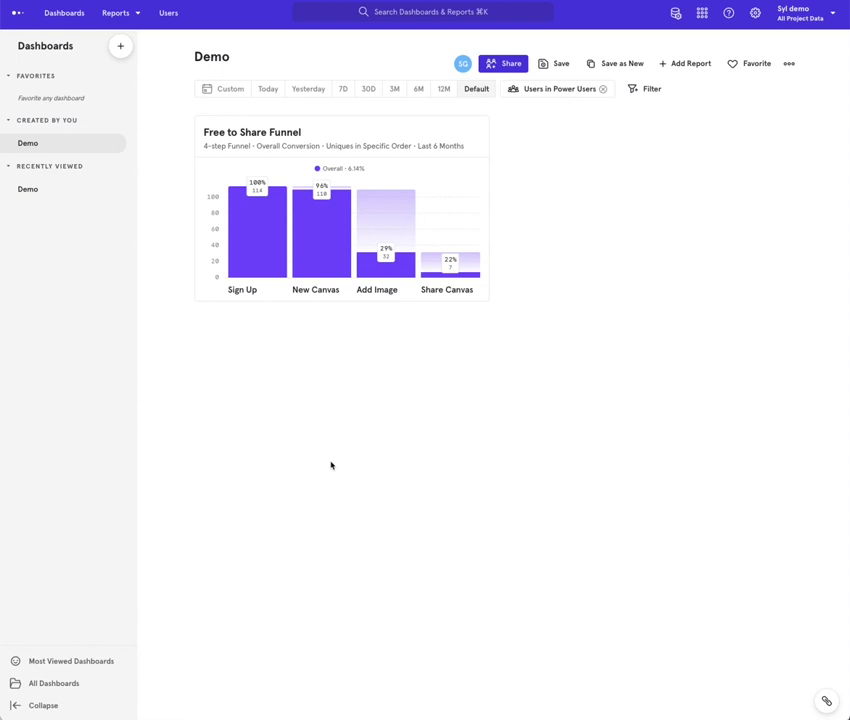